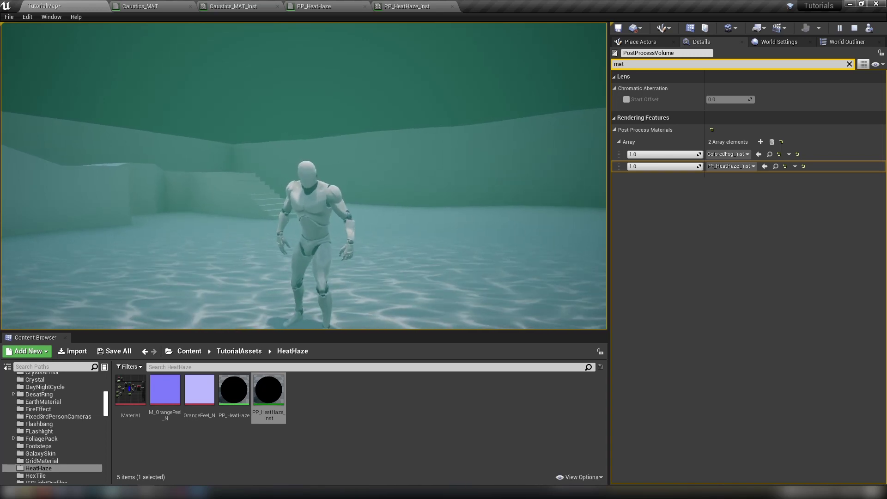
# - Run the character around the arena in play mode to examine the underwater caustics, fog and distortion effect
pyautogui.press('w')
pyautogui.press('d')
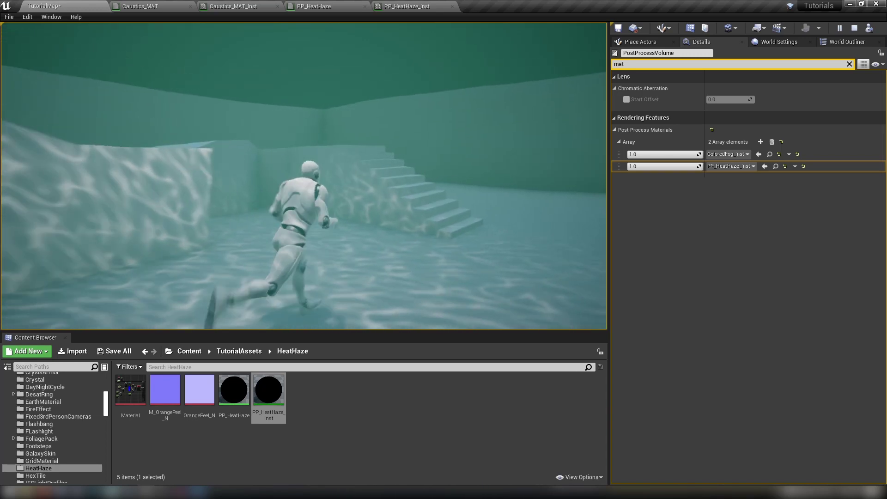
pyautogui.press('a')
pyautogui.press('w')
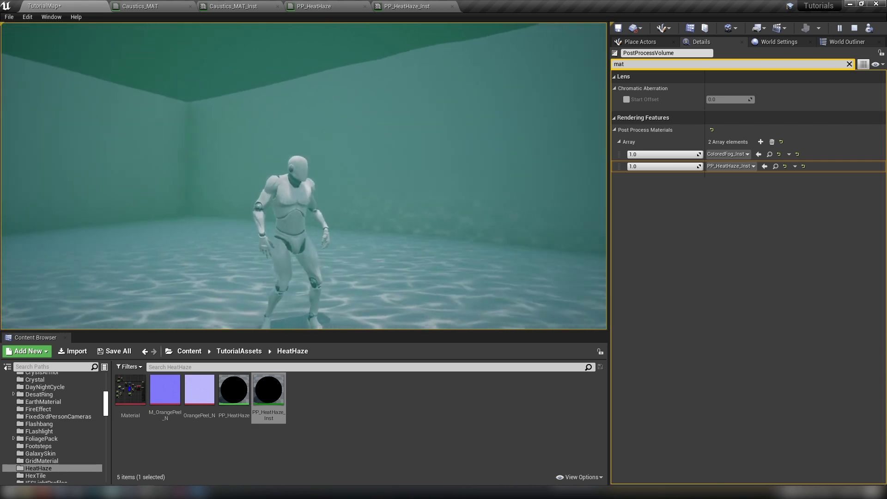
pyautogui.press('a')
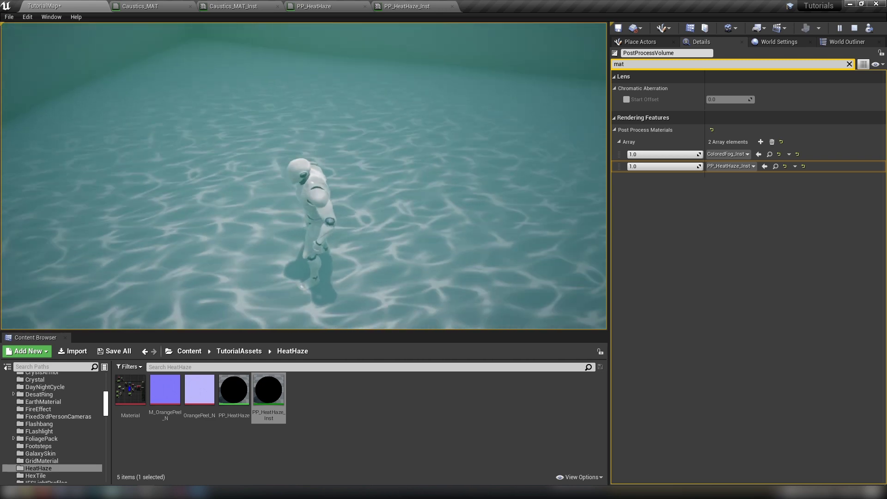
pyautogui.press('s')
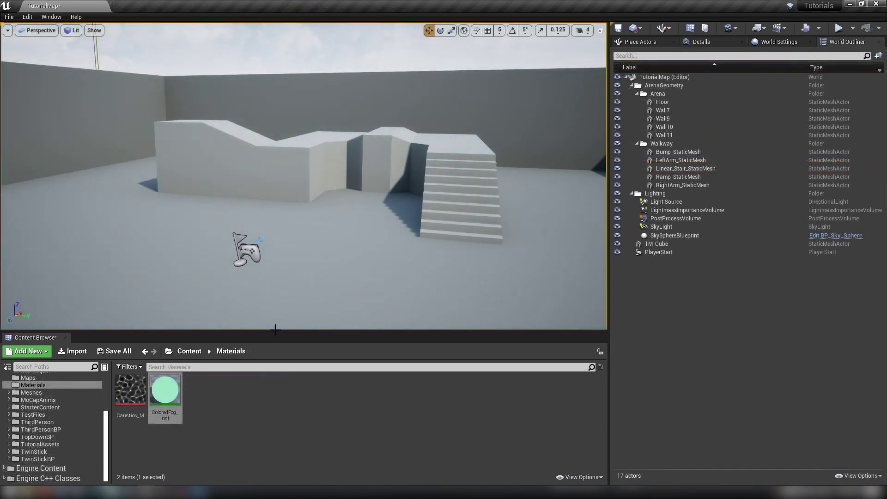
# - Open the Caustics_M texture to examine its pattern, then close it
pyautogui.click(129, 396)
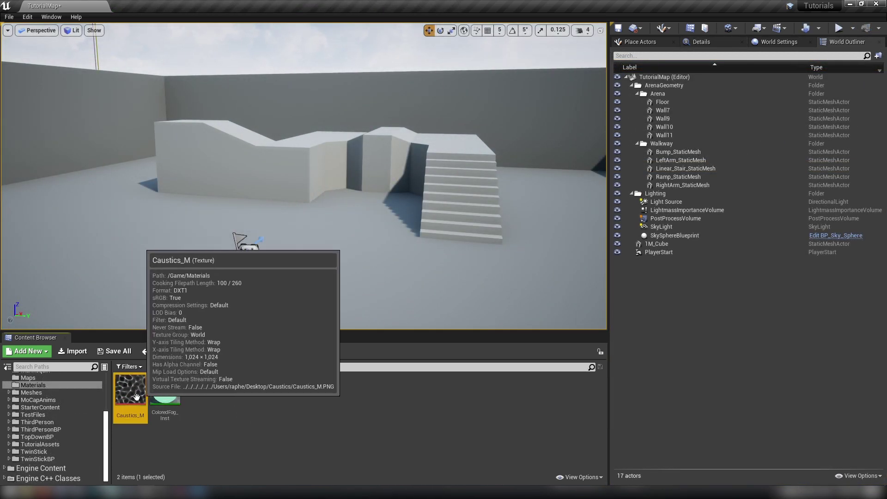
pyautogui.doubleClick(131, 401)
pyautogui.moveTo(486, 159); pyautogui.dragTo(429, 107)
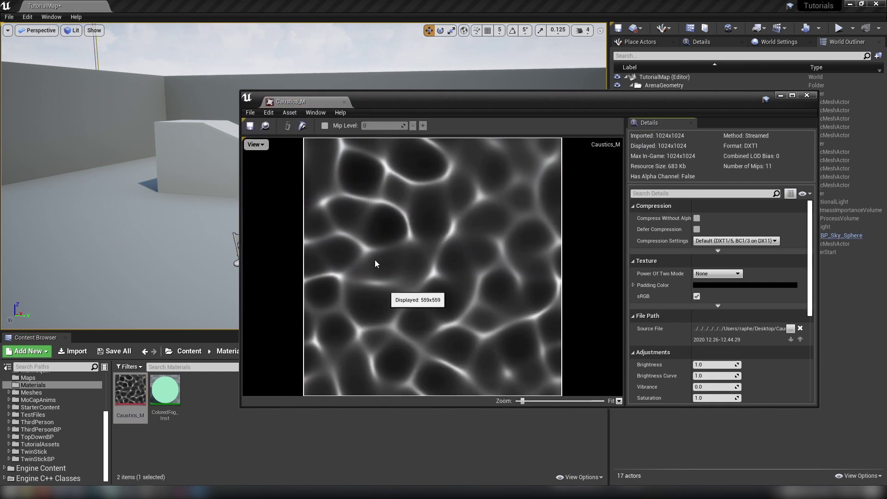
pyautogui.click(344, 103)
# - Open the ColoredFog_Inst material instance, locate its parent material ColoredFog and open that
pyautogui.click(171, 413)
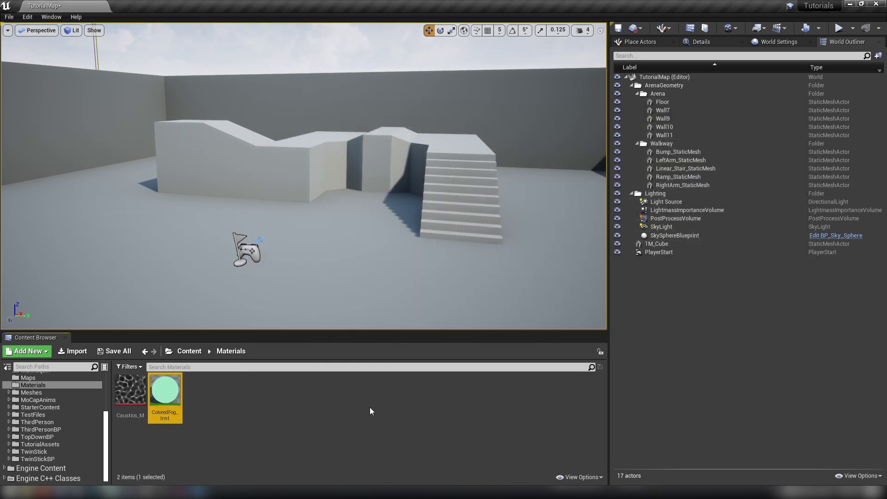
pyautogui.doubleClick(166, 392)
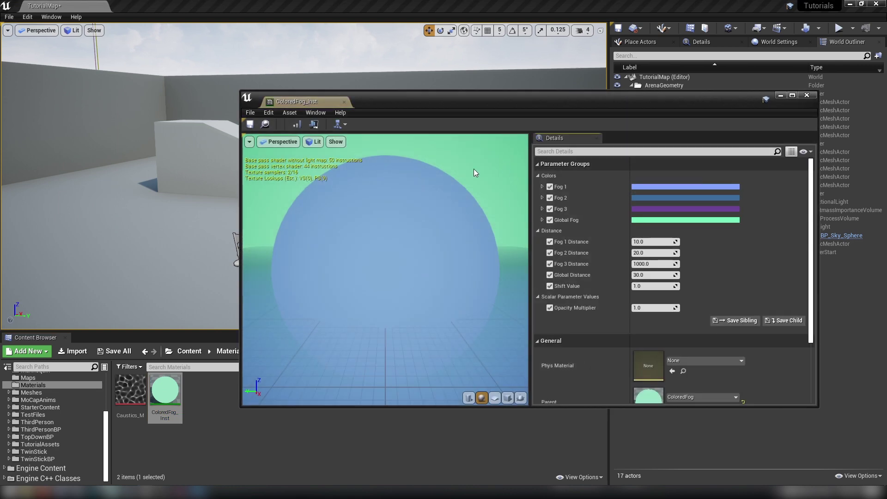
pyautogui.scroll(-2, 676, 324)
pyautogui.click(683, 364)
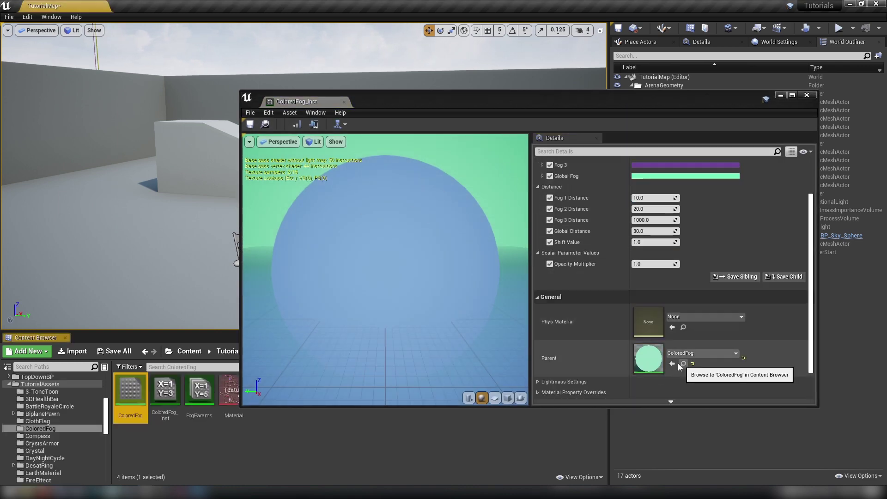
pyautogui.doubleClick(133, 380)
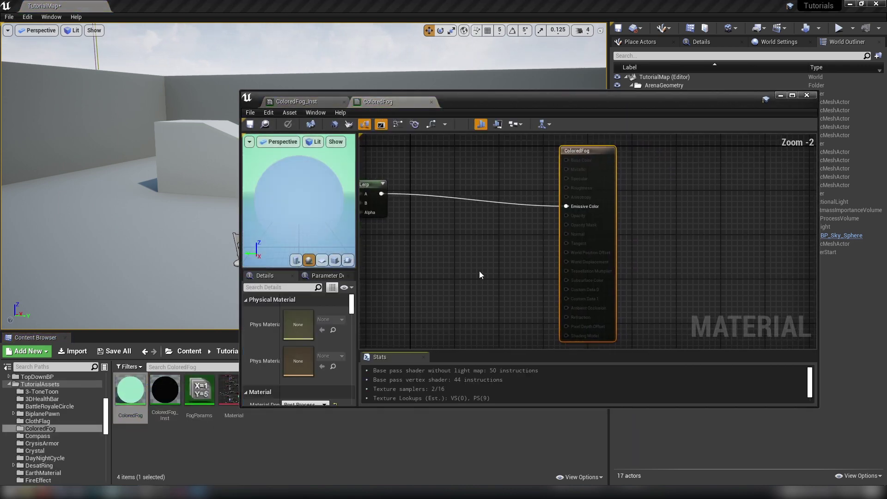
# - Examine the node graph of the ColoredFog material, including its fog colour and scene depth nodes, and close it
pyautogui.scroll(-4, 610, 297)
pyautogui.scroll(-1, 609, 297)
pyautogui.moveTo(592, 296); pyautogui.dragTo(663, 291, button='right')
pyautogui.scroll(3, 545, 256)
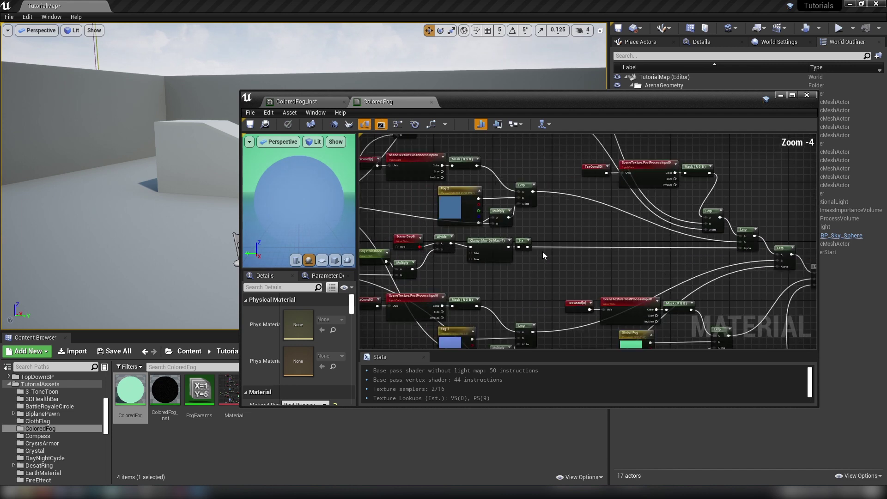
pyautogui.moveTo(528, 260); pyautogui.dragTo(613, 316, button='right')
pyautogui.moveTo(608, 230); pyautogui.dragTo(430, 148, button='right')
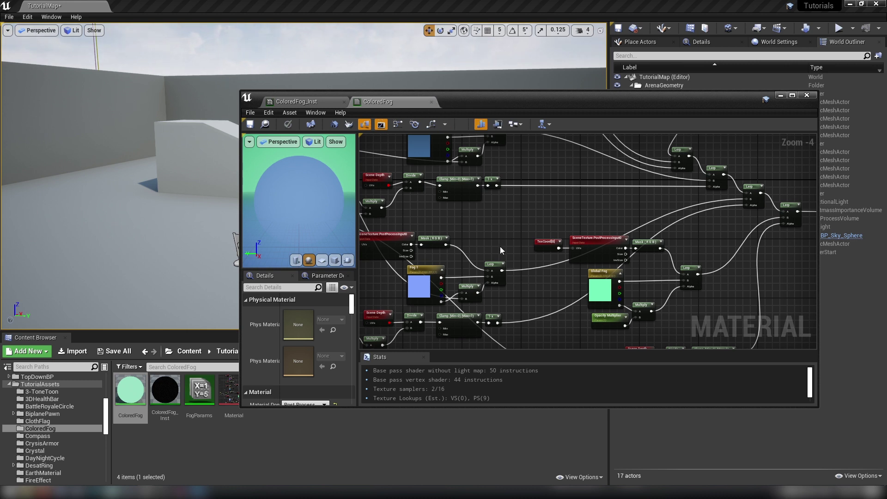
pyautogui.click(431, 102)
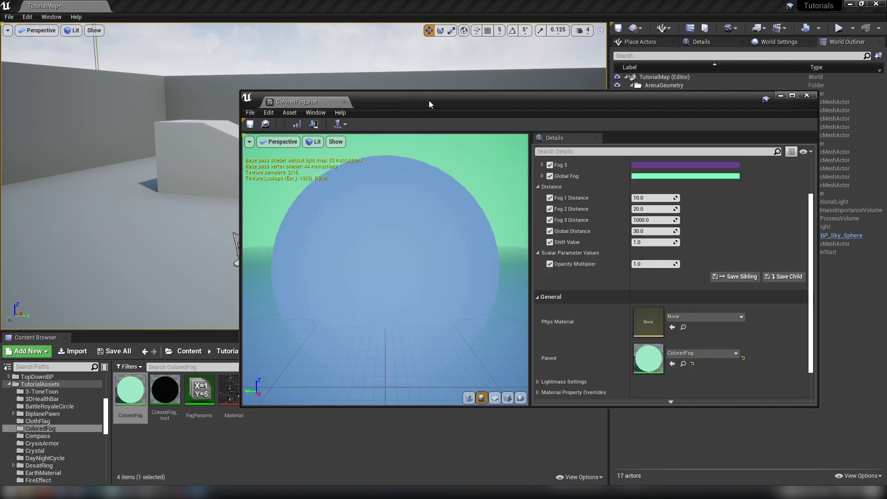
# - Review the fog colour and distance parameters of ColoredFog_Inst, close it and return to the Materials folder
pyautogui.scroll(2, 786, 240)
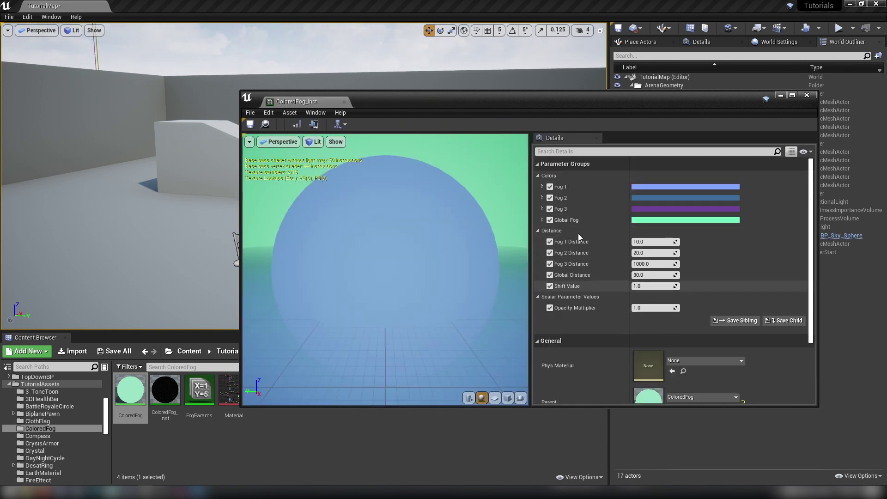
pyautogui.click(344, 102)
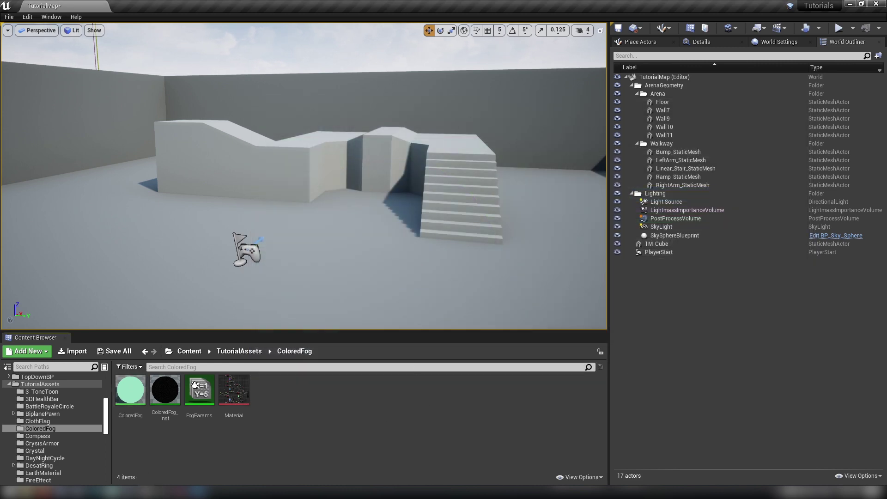
pyautogui.click(145, 351)
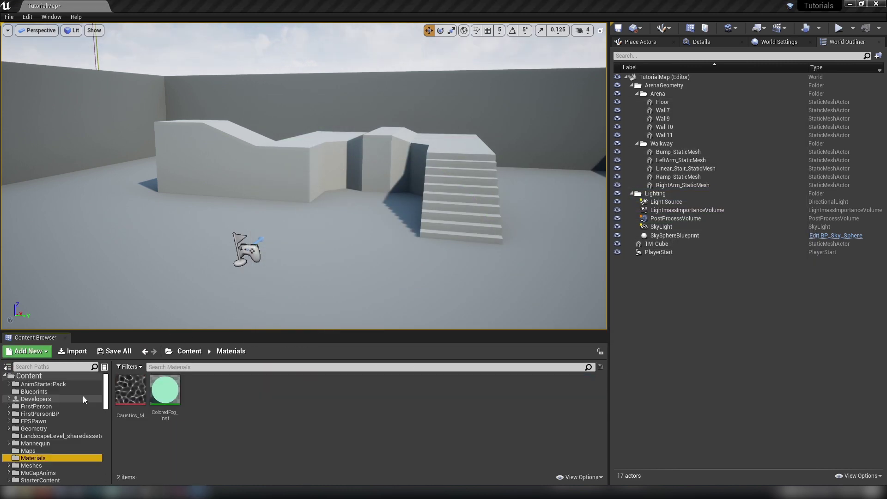
pyautogui.click(335, 401)
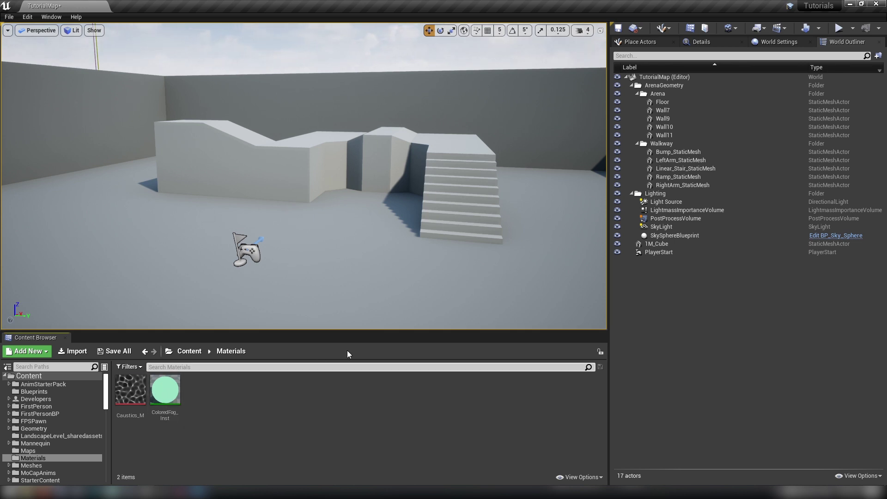
# - Delete the Light Source directional light and the SkySphereBlueprint from the level, accepting the broken references
pyautogui.moveTo(391, 311)
pyautogui.mouseDown(button='right')
pyautogui.moveTo(319, 303)
pyautogui.moveTo(388, 309)
pyautogui.mouseUp(button='right')
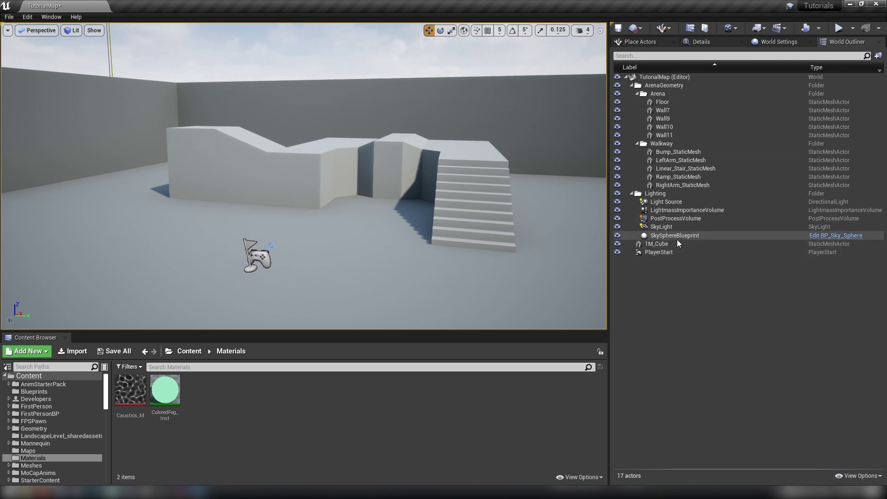
pyautogui.click(659, 203)
pyautogui.press('Delete')
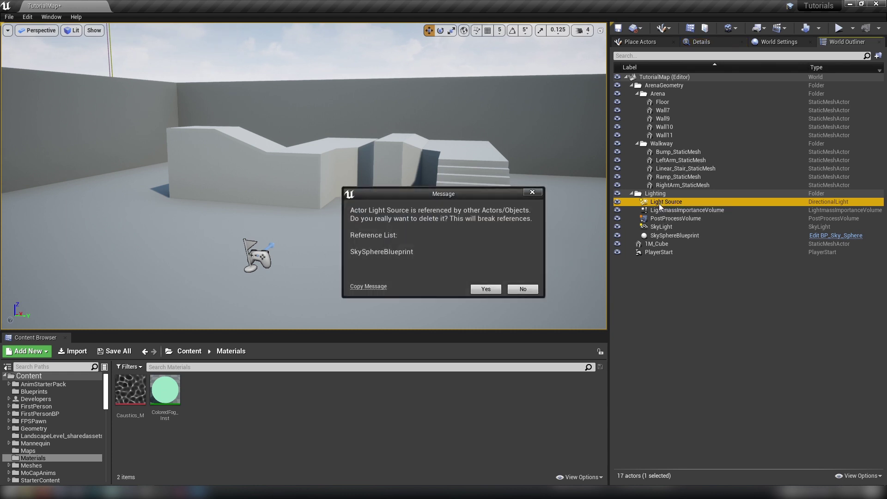
pyautogui.click(485, 289)
pyautogui.click(343, 47)
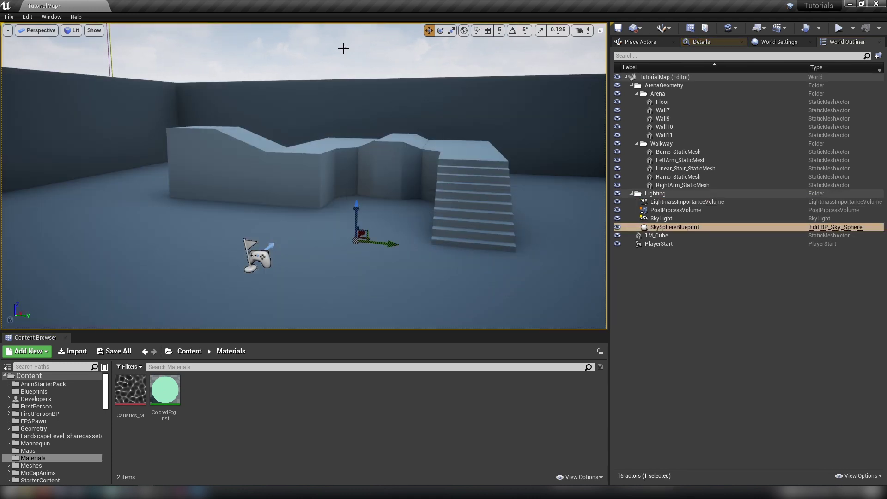
pyautogui.press('Delete')
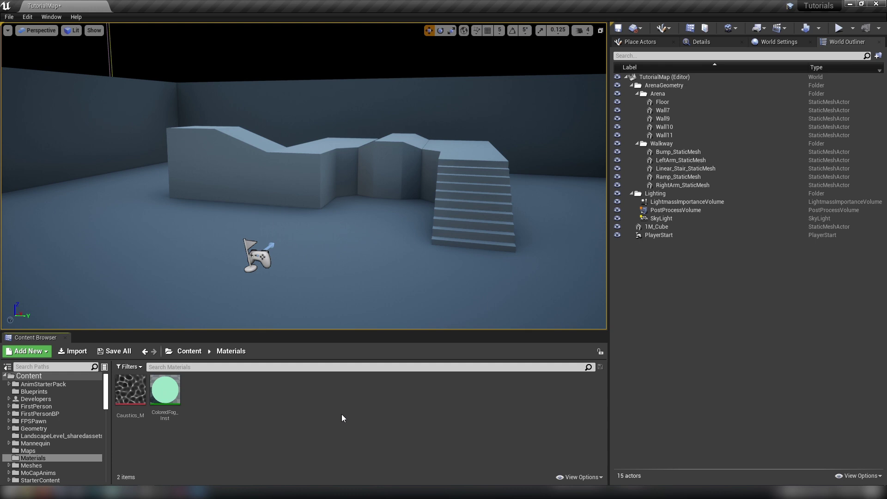
# - Create a material from the Caustics_M texture and name it Caustics_MAT
pyautogui.click(127, 396)
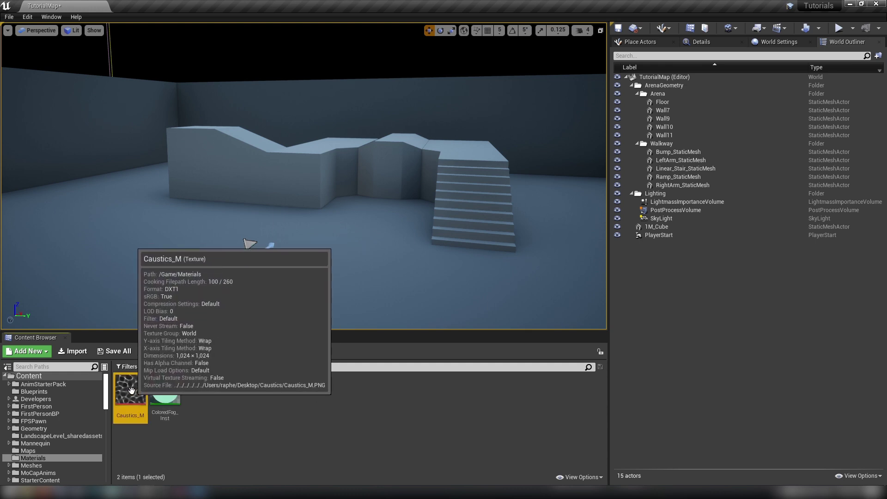
pyautogui.rightClick(128, 396)
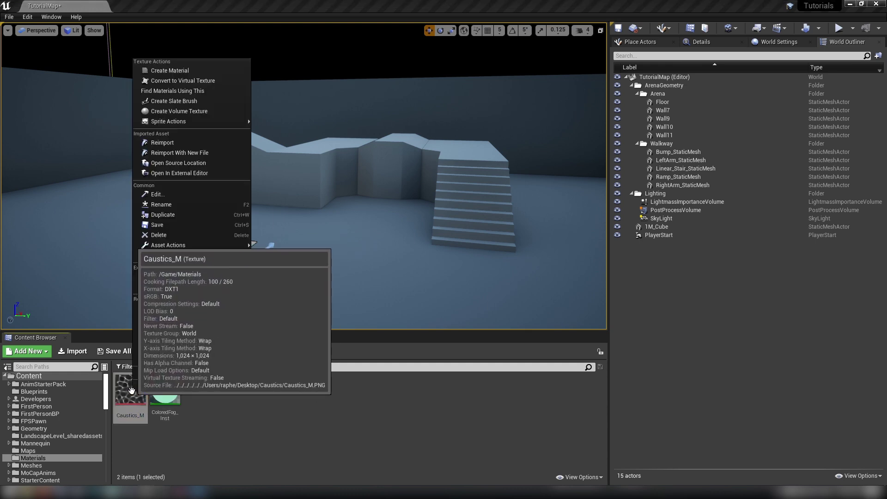
pyautogui.click(167, 70)
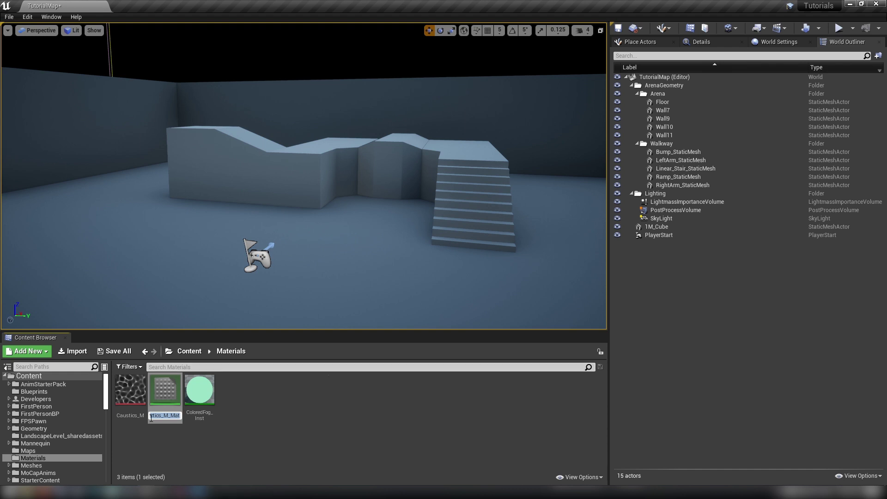
pyautogui.click(167, 416)
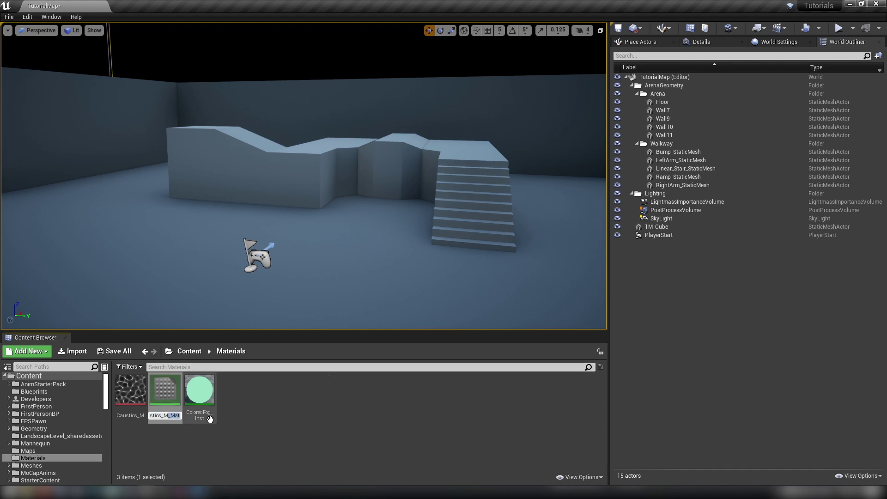
pyautogui.write('MAT')
pyautogui.press('Return')
# - Open the Caustics_MAT material and dock its editor beside the TutorialMap level in the main window
pyautogui.doubleClick(170, 400)
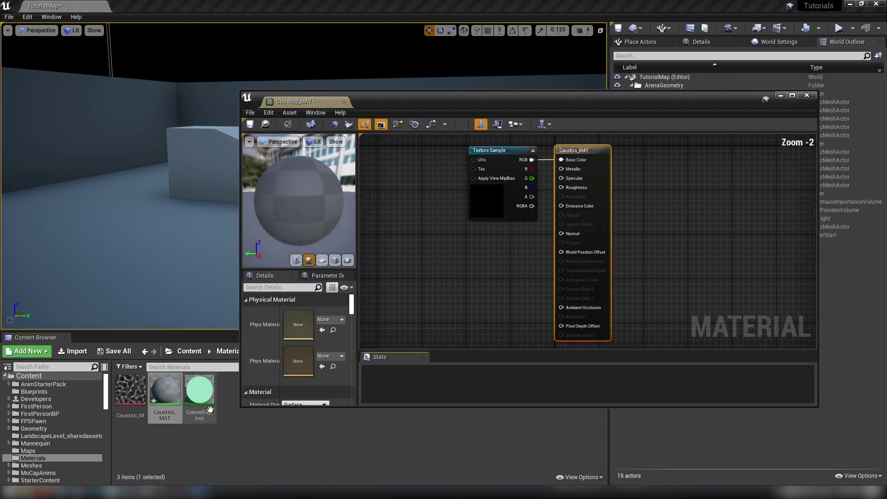
pyautogui.moveTo(292, 99); pyautogui.dragTo(253, 6)
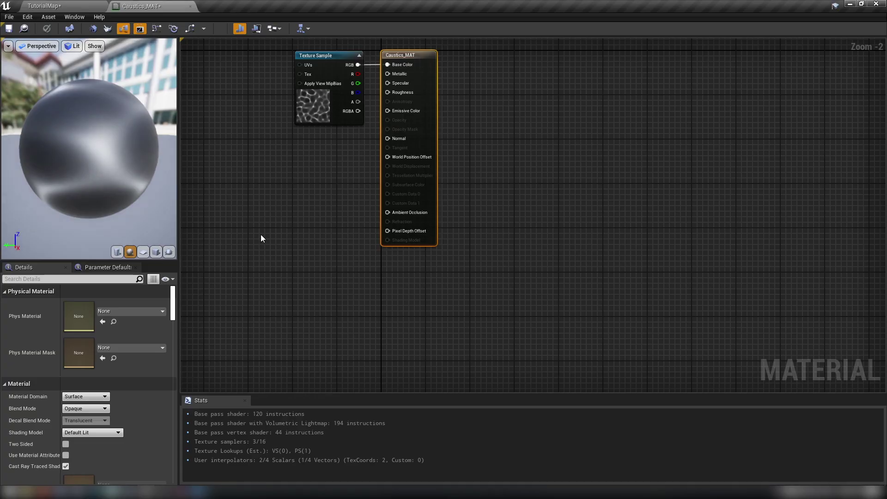
pyautogui.moveTo(261, 235); pyautogui.dragTo(335, 309, button='right')
pyautogui.moveTo(355, 196); pyautogui.dragTo(435, 225)
pyautogui.moveTo(413, 259); pyautogui.dragTo(516, 266)
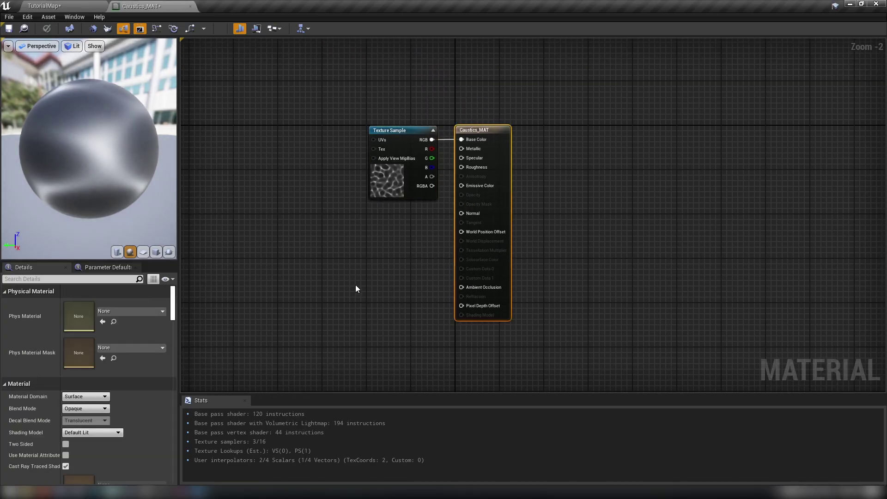
pyautogui.moveTo(355, 285); pyautogui.dragTo(475, 294, button='right')
pyautogui.scroll(2, 454, 256)
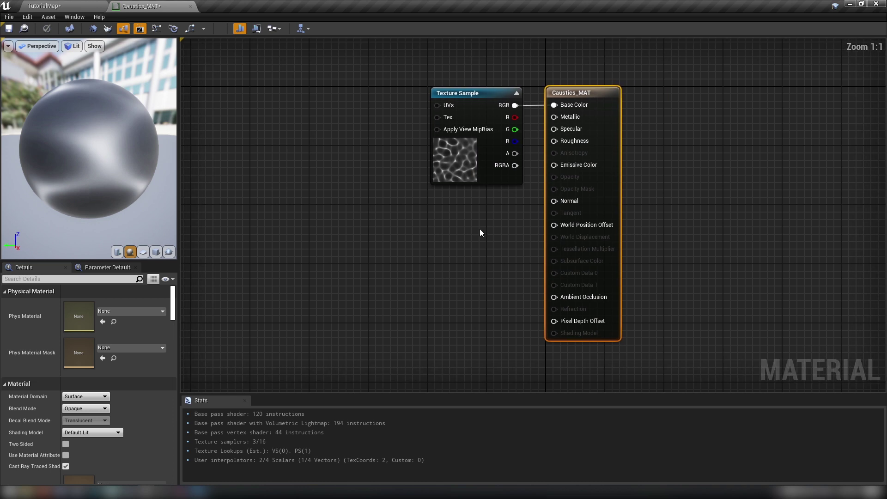
# - Set the material domain of Caustics_MAT to Light Function
pyautogui.click(81, 397)
pyautogui.click(77, 416)
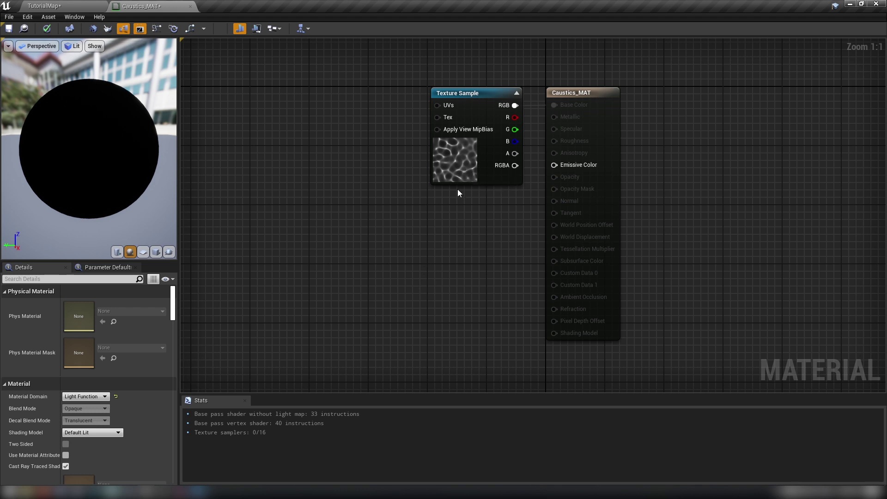
pyautogui.moveTo(302, 272); pyautogui.dragTo(310, 279, button='right')
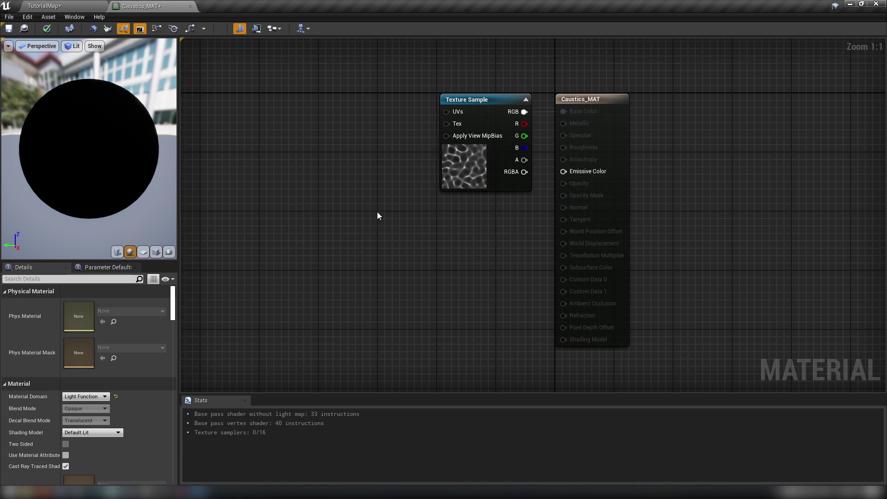
# - Look at the SkyLight in the TutorialMap level, then return to the Caustics_MAT graph
pyautogui.click(62, 5)
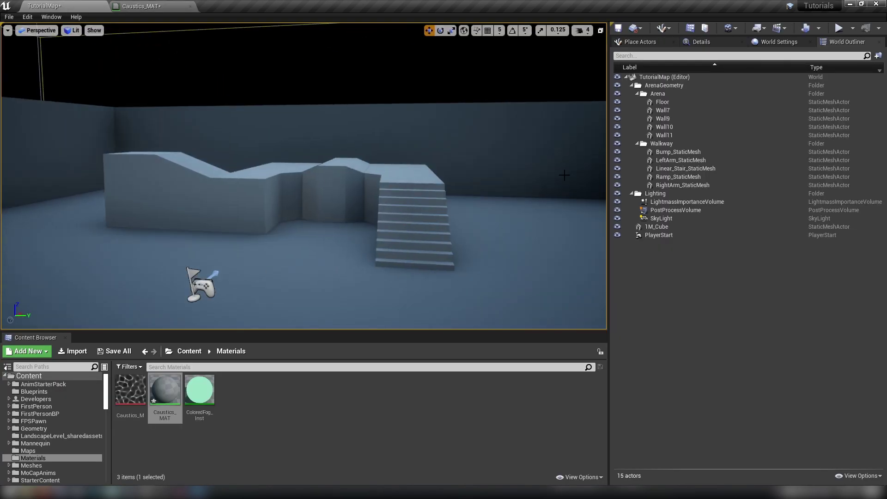
pyautogui.click(661, 219)
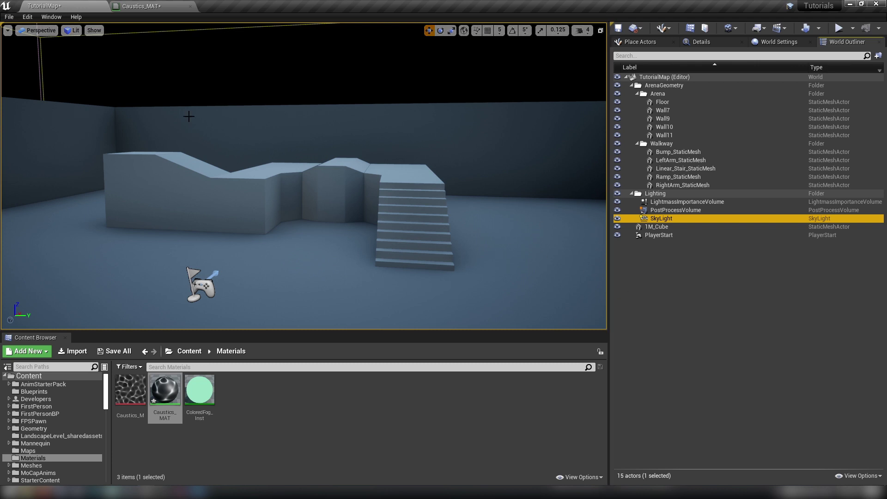
pyautogui.click(149, 5)
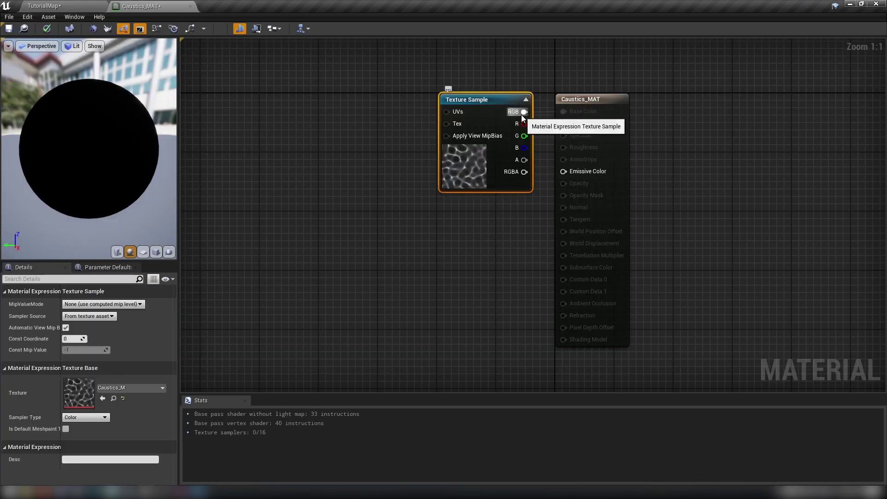
# - Disconnect the Texture Sample from Base Color and move it well away from the Caustics_MAT result node
pyautogui.moveTo(488, 171); pyautogui.dragTo(279, 165)
pyautogui.click(453, 257)
pyautogui.click(557, 259)
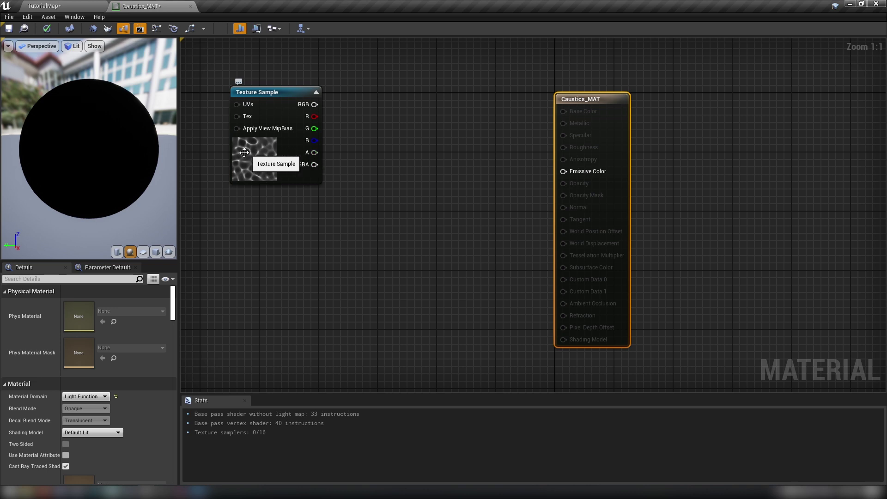
# - Add a WorldPosition node to the graph, below and before the Texture Sample
pyautogui.click(369, 246)
pyautogui.moveTo(273, 233); pyautogui.dragTo(404, 274, button='right')
pyautogui.moveTo(291, 260); pyautogui.dragTo(313, 222, button='right')
pyautogui.rightClick(349, 231)
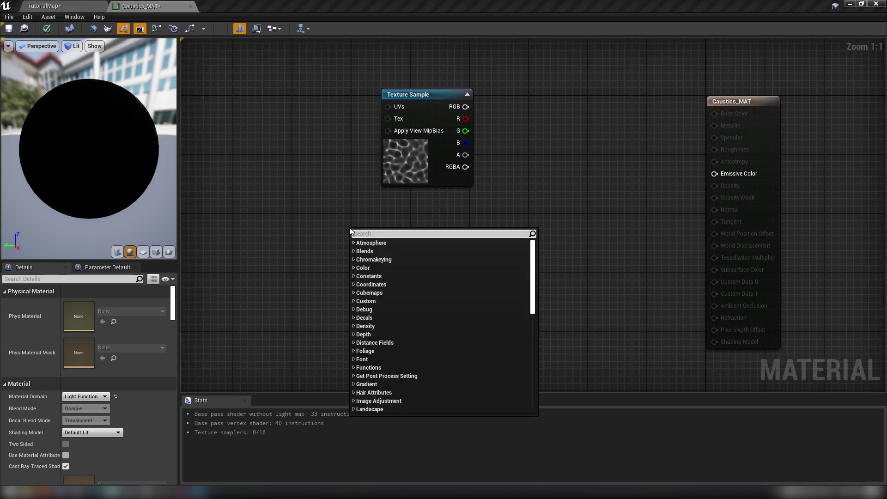
pyautogui.write('absolu')
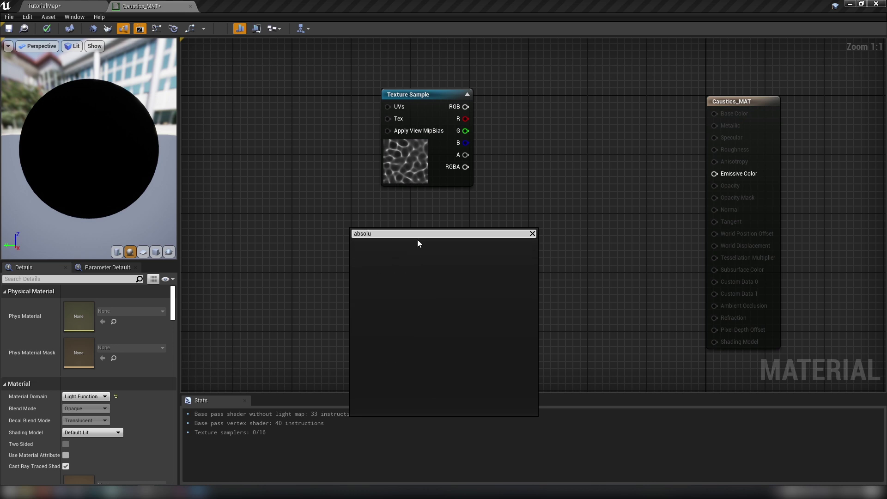
pyautogui.write('world')
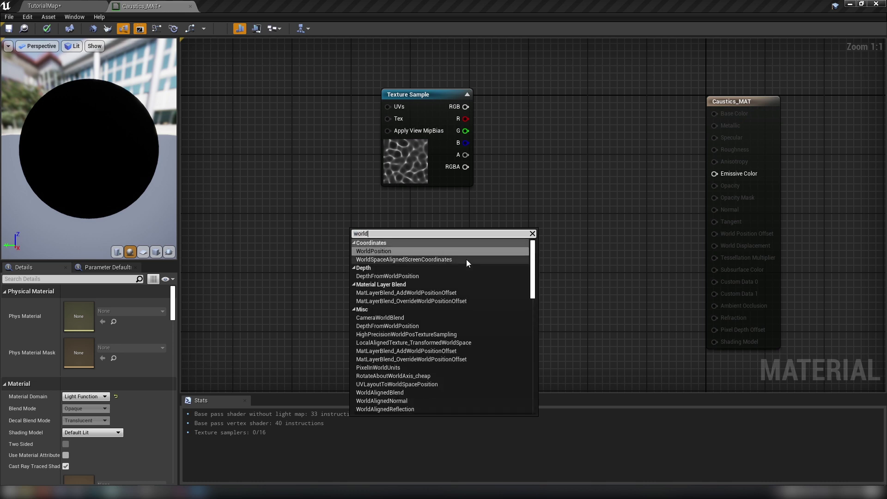
pyautogui.click(369, 251)
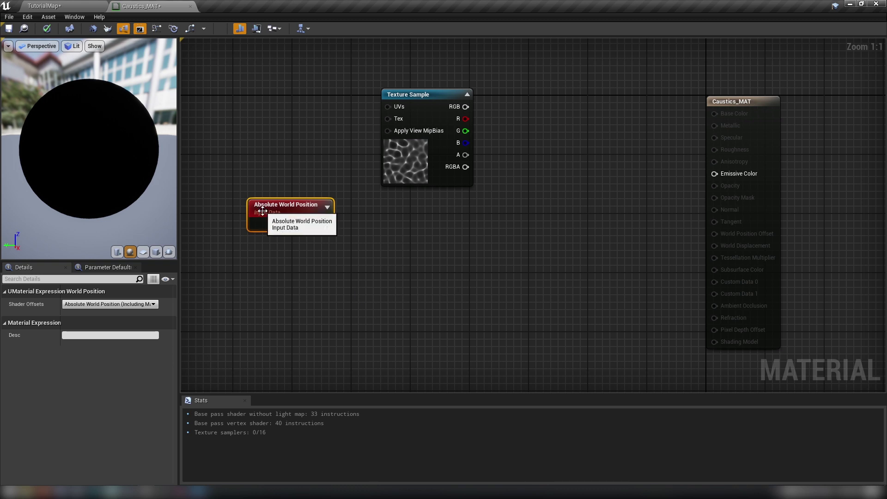
pyautogui.moveTo(273, 211); pyautogui.dragTo(288, 248)
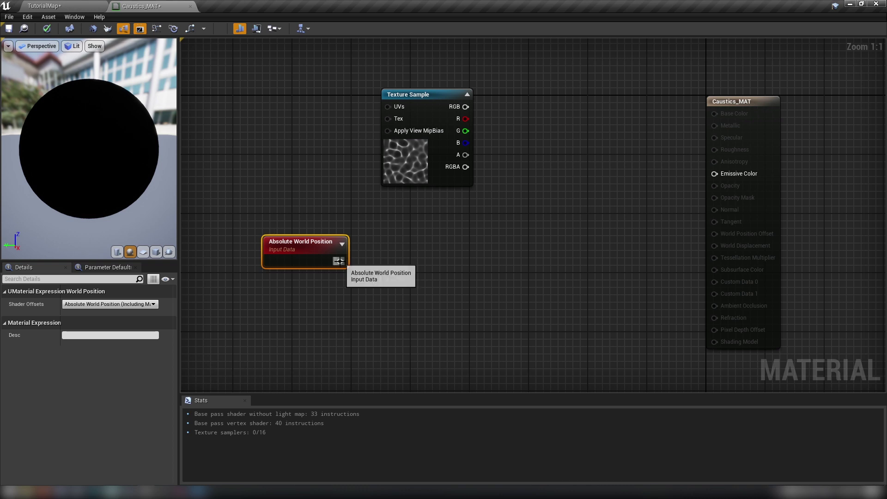
# - Add two Divide nodes, one above the other, after the Absolute World Position node, and move that node slightly away from them
pyautogui.click(382, 251)
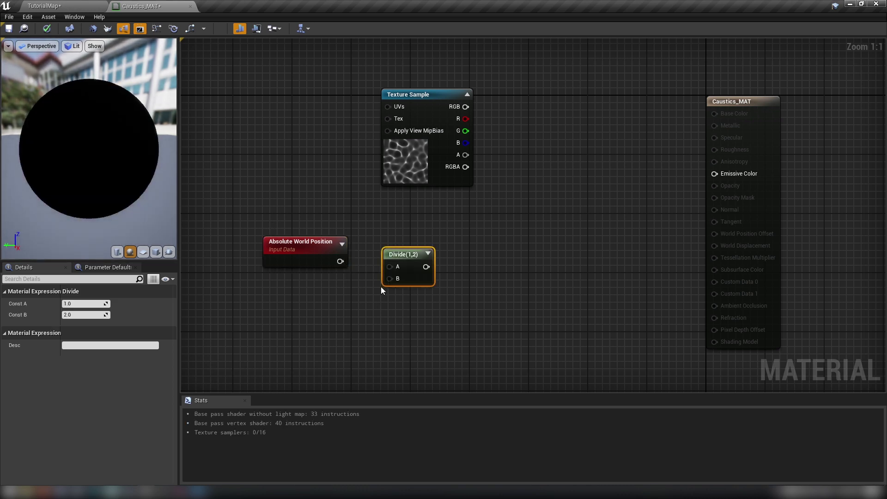
pyautogui.click(380, 290)
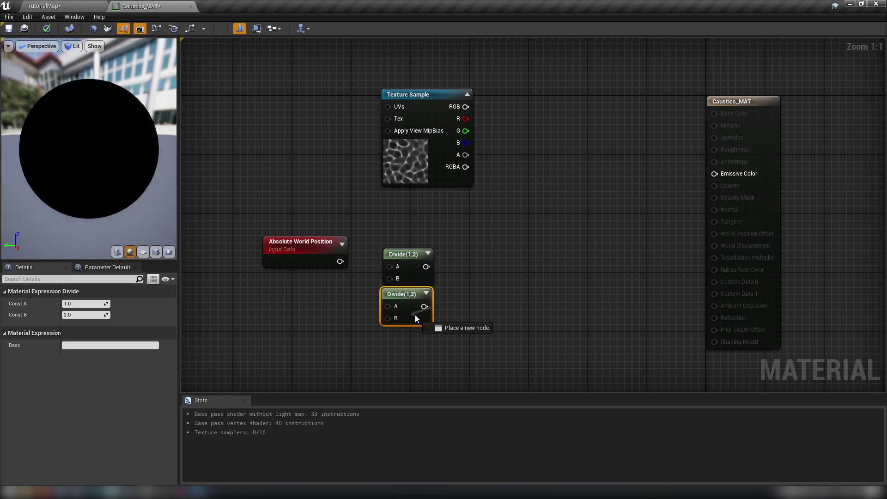
pyautogui.moveTo(437, 310); pyautogui.dragTo(437, 311)
pyautogui.moveTo(410, 318); pyautogui.dragTo(409, 331)
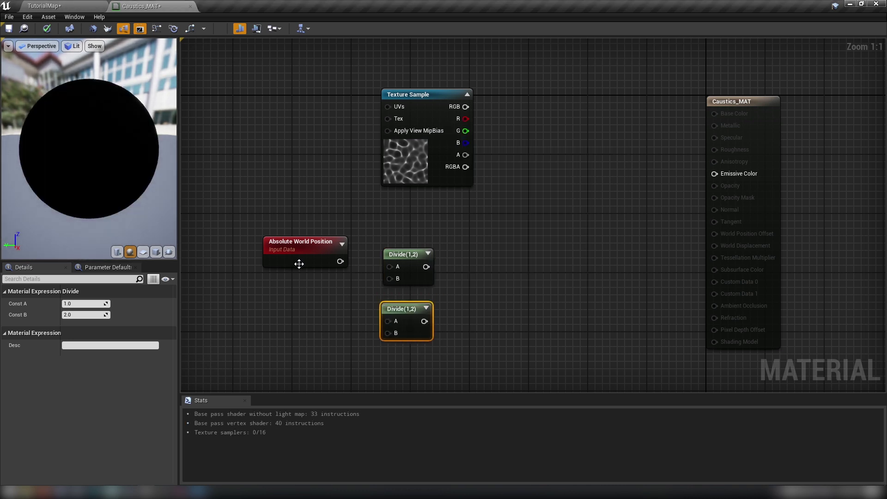
pyautogui.moveTo(299, 264); pyautogui.dragTo(275, 292)
# - Add a scalar parameter named UV Scale below the Absolute World Position node and set its default value to 300
pyautogui.click(266, 331)
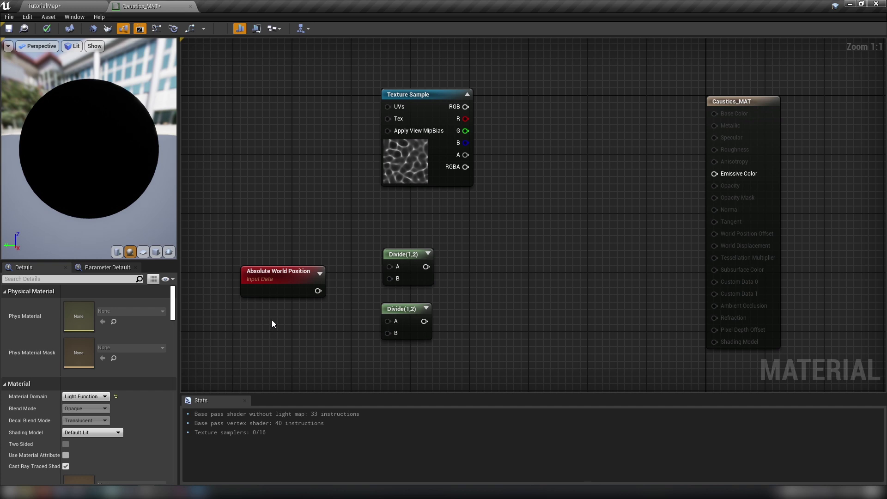
pyautogui.click(272, 321)
pyautogui.write('ss')
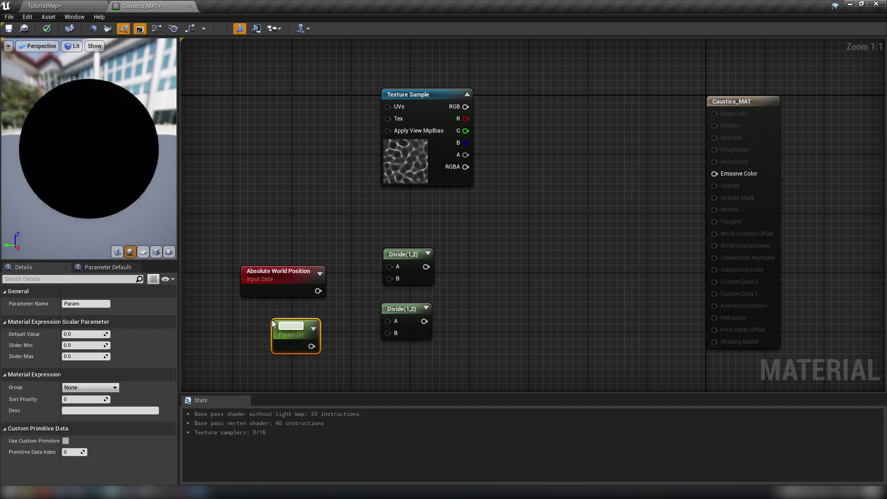
pyautogui.write('Scale')
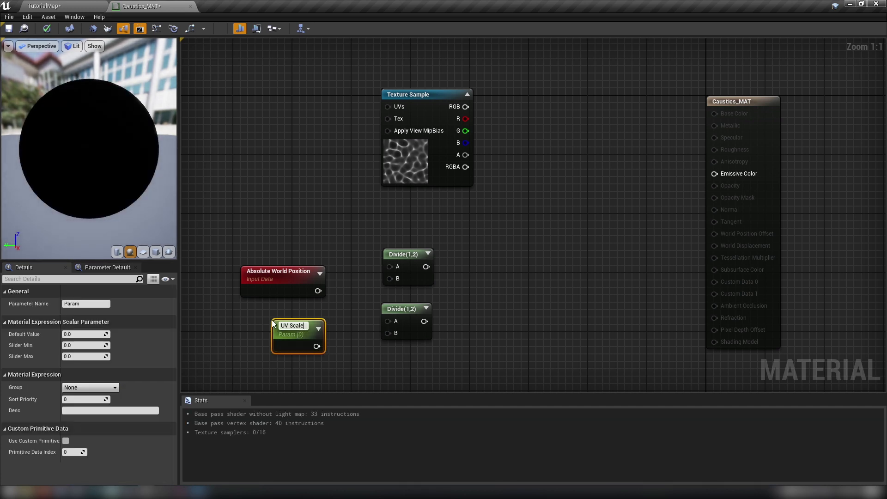
pyautogui.press('Return')
pyautogui.moveTo(298, 342); pyautogui.dragTo(306, 335)
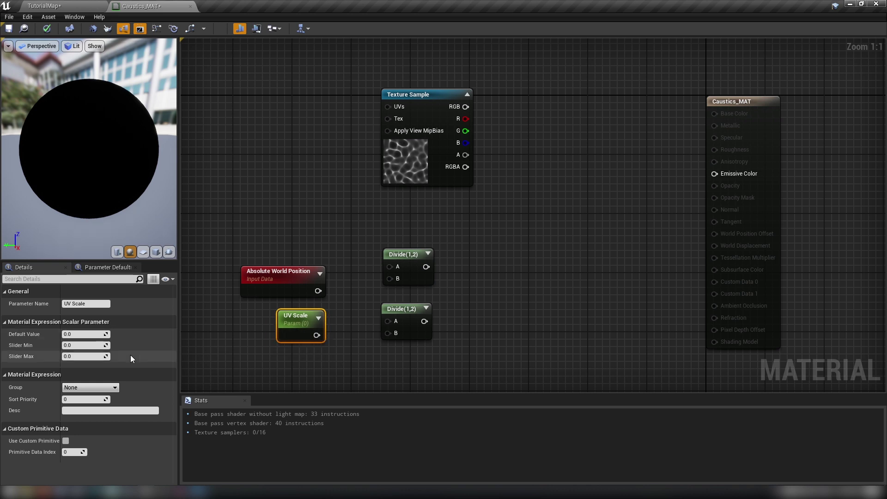
pyautogui.click(76, 334)
pyautogui.write('00')
pyautogui.press('Return')
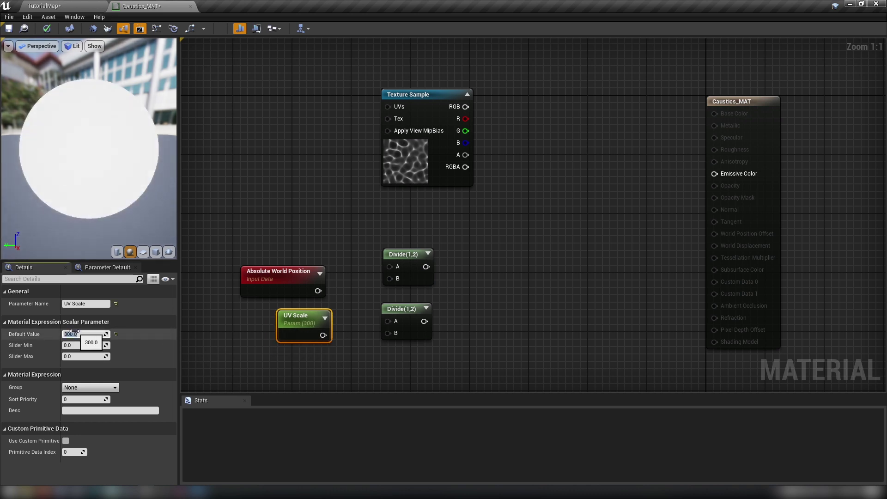
# - Connect Absolute World Position to input A and UV Scale to input B of both Divide nodes
pyautogui.moveTo(321, 335); pyautogui.dragTo(389, 279)
pyautogui.moveTo(389, 333); pyautogui.dragTo(323, 336)
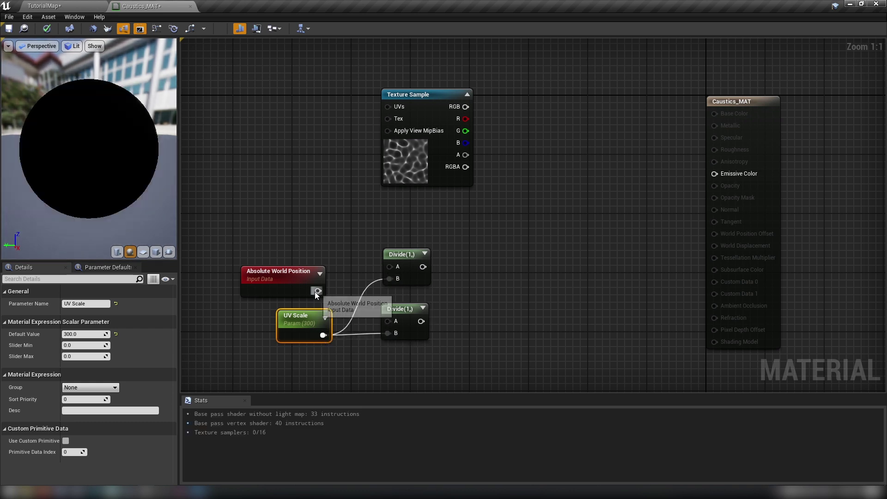
pyautogui.moveTo(317, 291); pyautogui.dragTo(390, 267)
pyautogui.moveTo(390, 321); pyautogui.dragTo(318, 291)
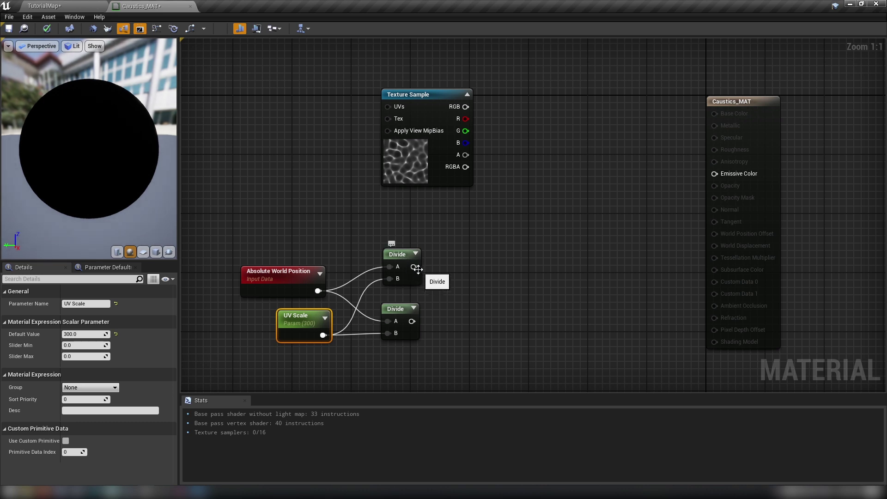
# - Add a ComponentMask with R and G channels fed by the upper Divide, and place it beside that node
pyautogui.moveTo(414, 267); pyautogui.dragTo(452, 268)
pyautogui.write('compo')
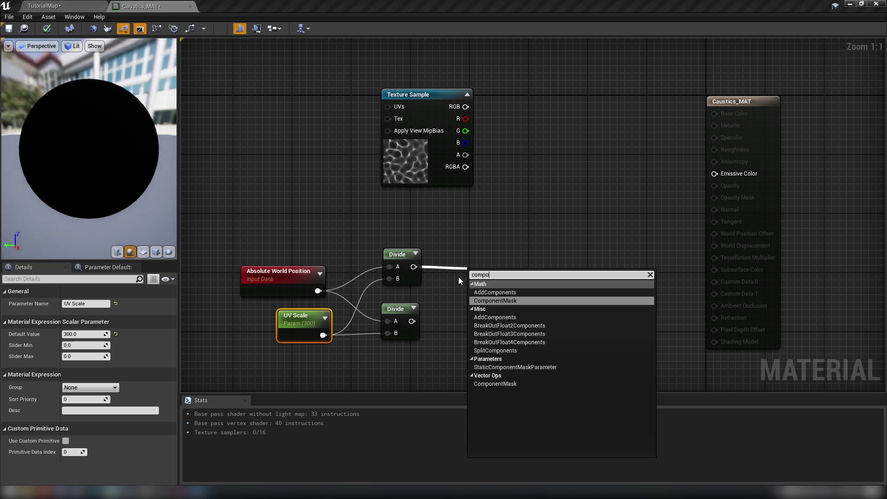
pyautogui.click(492, 300)
pyautogui.moveTo(486, 265); pyautogui.dragTo(472, 257)
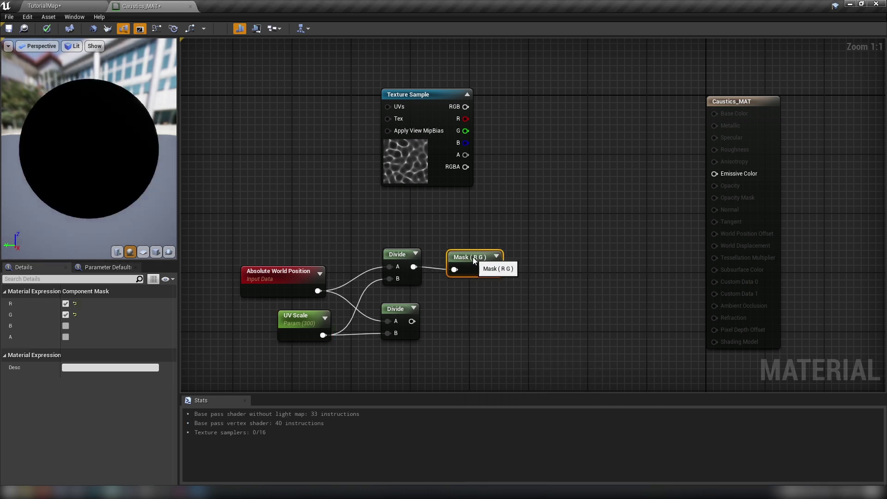
# - Duplicate the R G mask, connect the lower Divide to the copy, and set the copy's channels to G and B
pyautogui.hotkey('ctrl', 'c')
pyautogui.hotkey('ctrl', 'v')
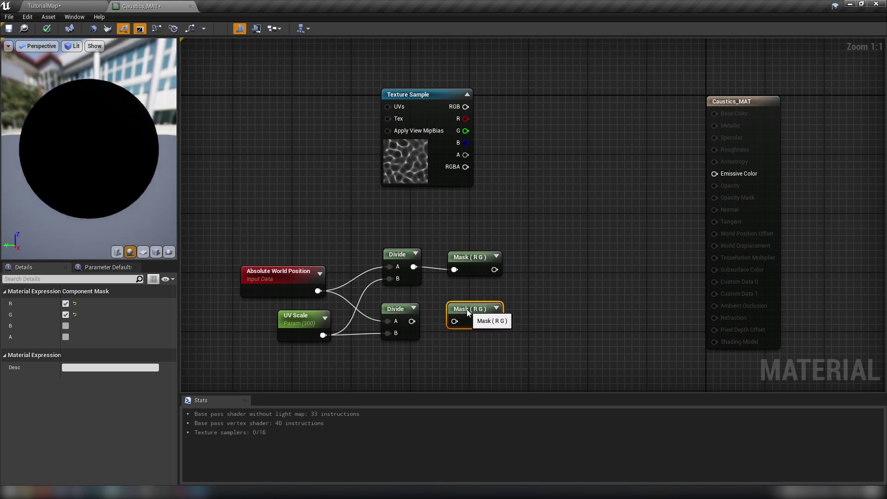
pyautogui.moveTo(411, 321); pyautogui.dragTo(455, 322)
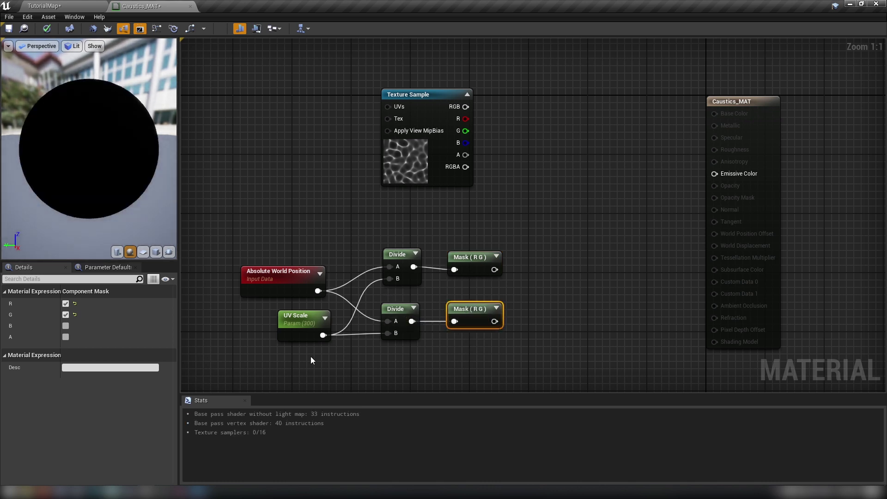
pyautogui.click(66, 304)
pyautogui.click(65, 325)
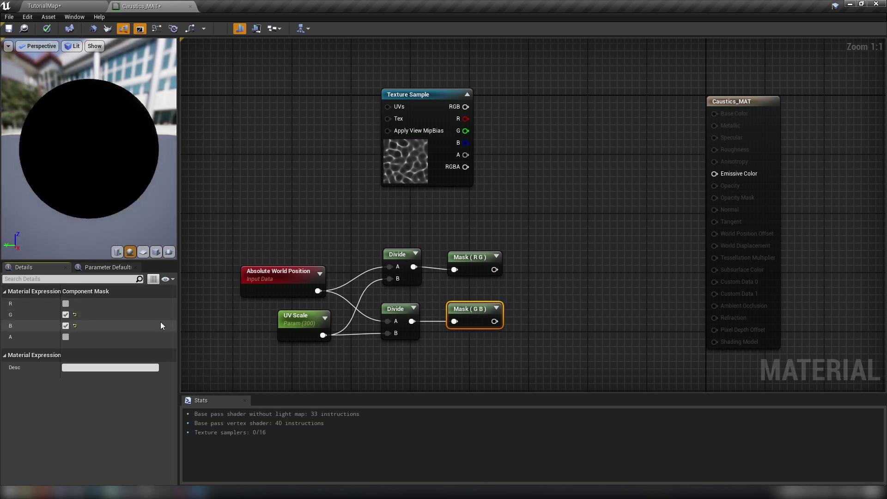
pyautogui.click(469, 264)
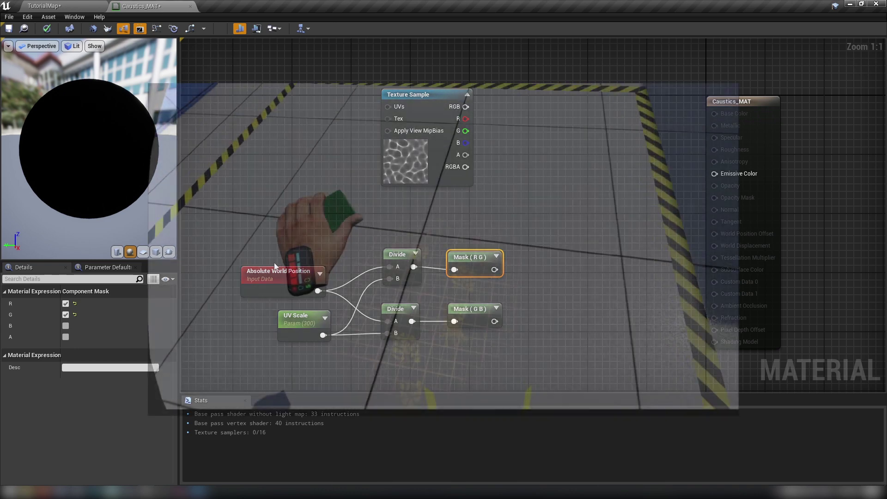
pyautogui.moveTo(231, 252); pyautogui.dragTo(513, 358)
pyautogui.click(513, 358)
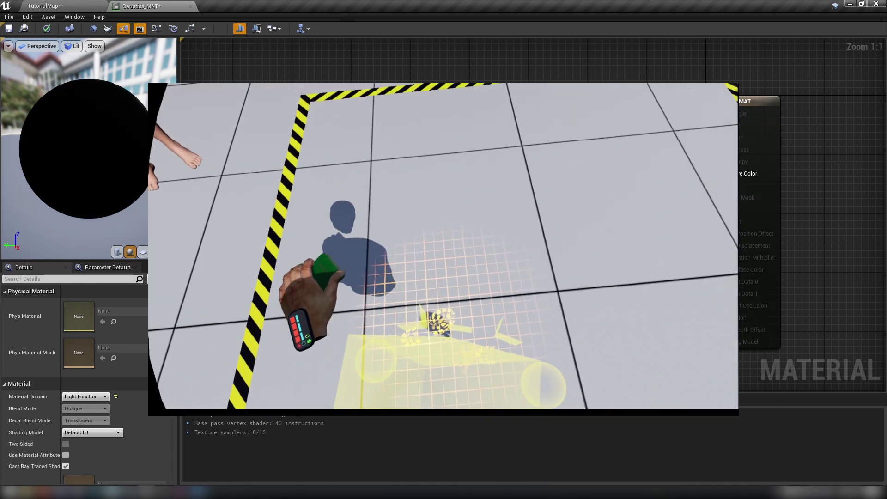
pyautogui.moveTo(509, 221); pyautogui.dragTo(530, 217, button='right')
pyautogui.click(530, 218)
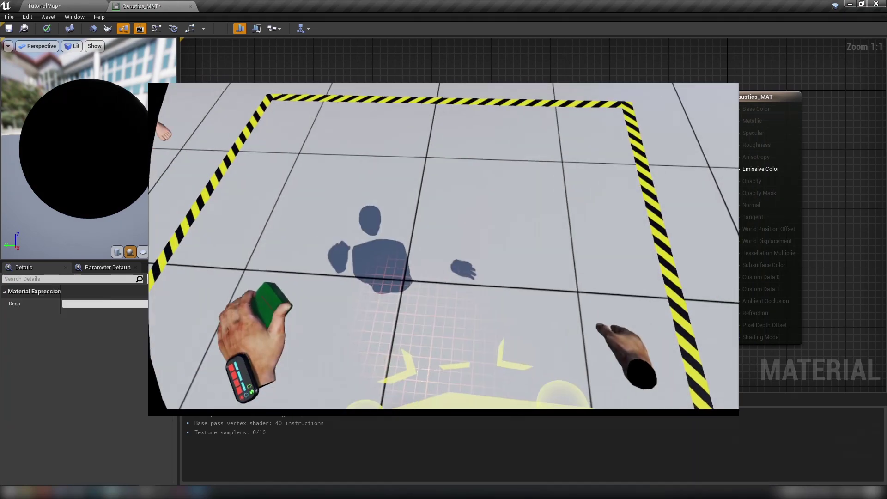
# - Add an Add node and connect the R G mask to its input A and the G B mask to input B
pyautogui.click(498, 263)
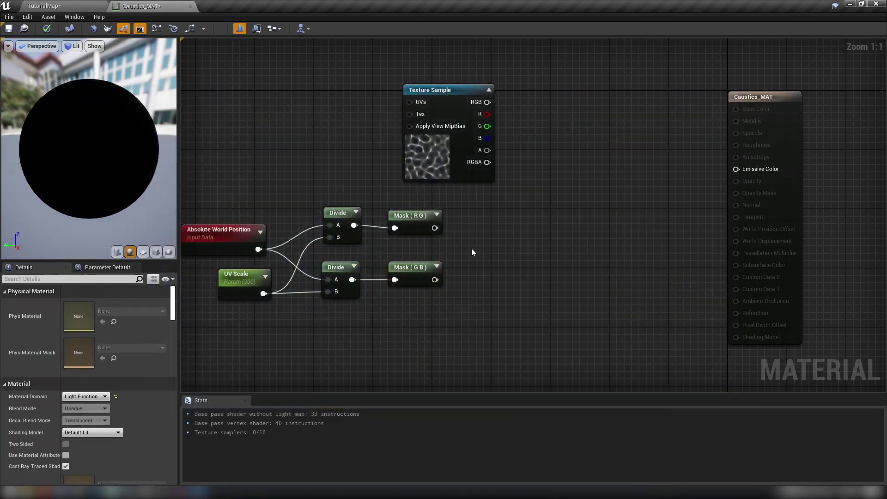
pyautogui.click(473, 237)
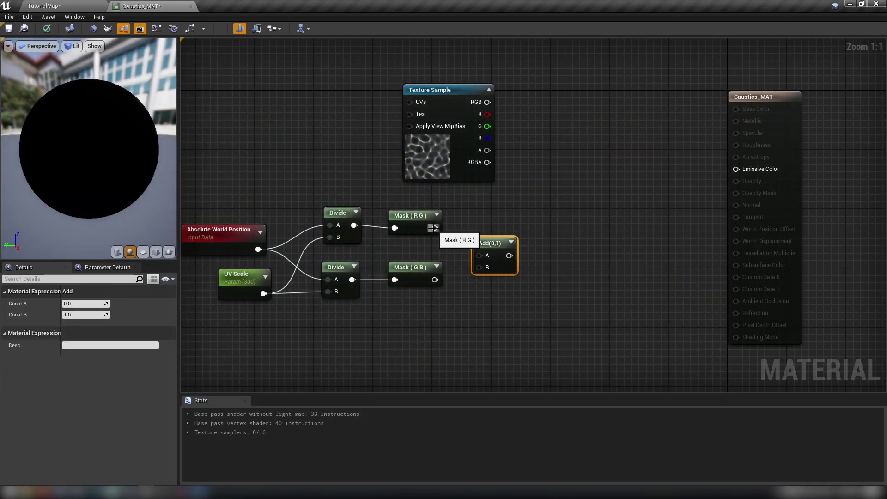
pyautogui.moveTo(433, 228); pyautogui.dragTo(481, 254)
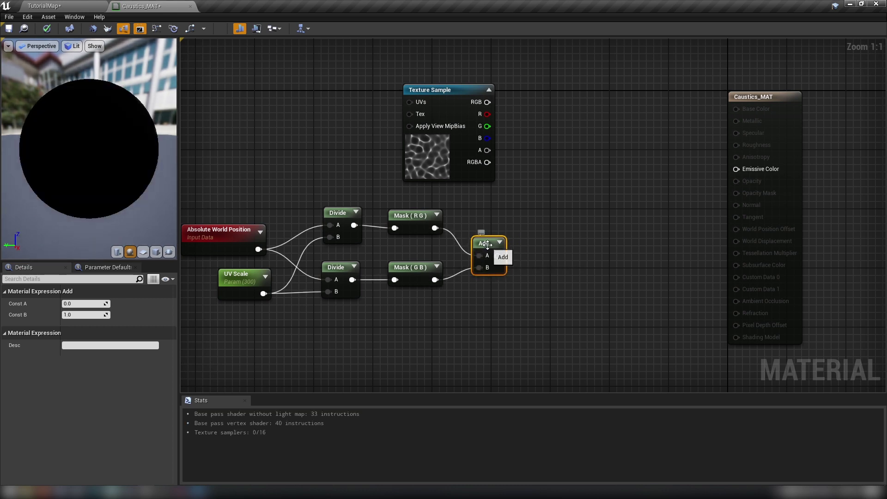